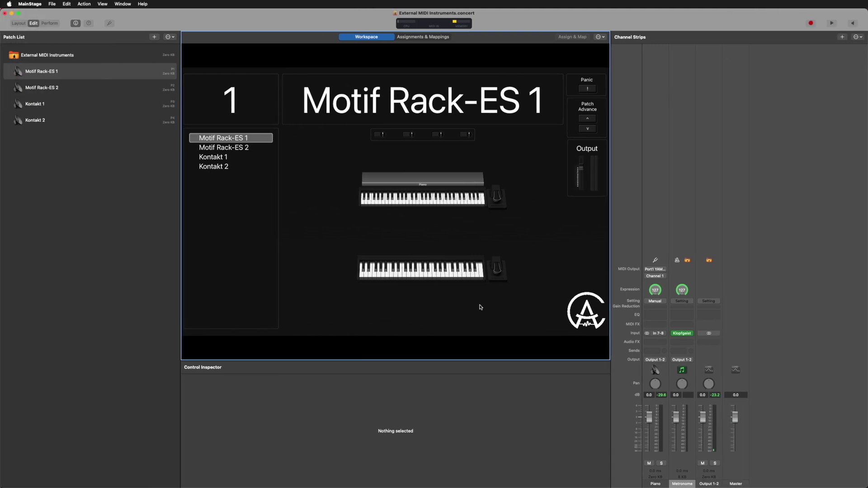
Step: Bring up the New Channel Strip dialog with External MIDI as the type, for one channel
{"action": "key", "text": "ctrl+n"}
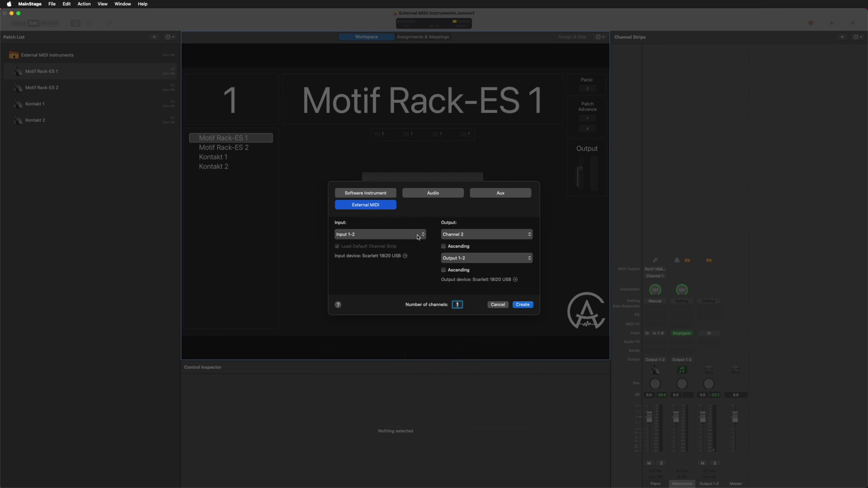
Step: Cancel adding a strip and select the Piano strip to view its inspector
{"action": "left_click", "coordinate": [498, 305]}
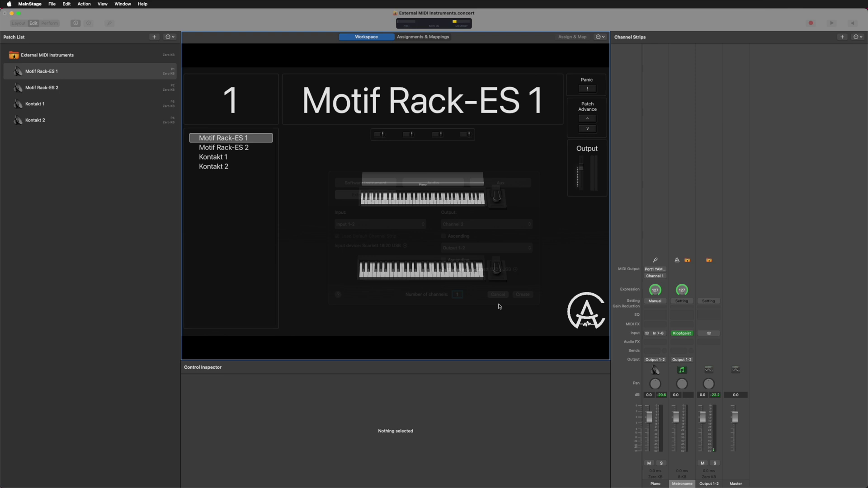
{"action": "left_click", "coordinate": [657, 222]}
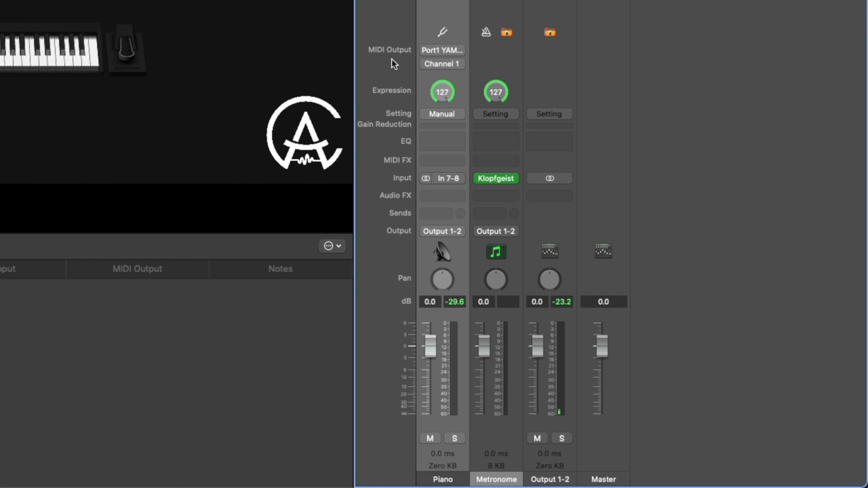
{"action": "left_click", "coordinate": [453, 51]}
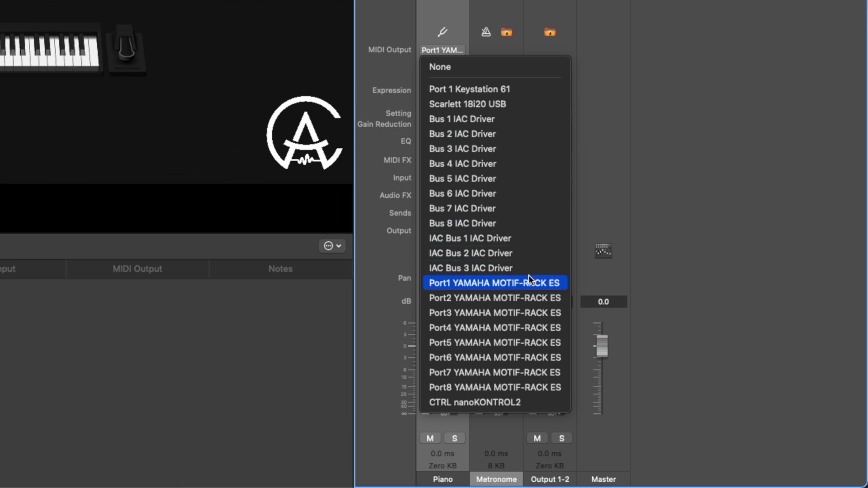
{"action": "left_click", "coordinate": [371, 77]}
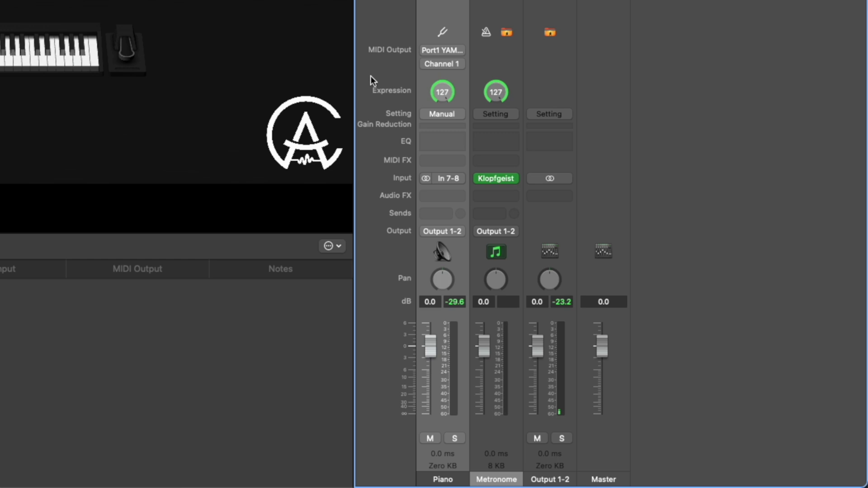
{"action": "left_click", "coordinate": [451, 64]}
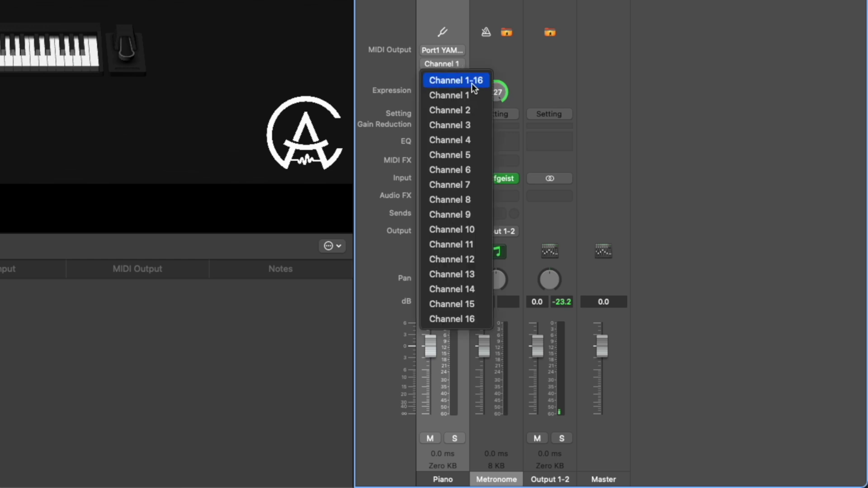
{"action": "left_click", "coordinate": [397, 74]}
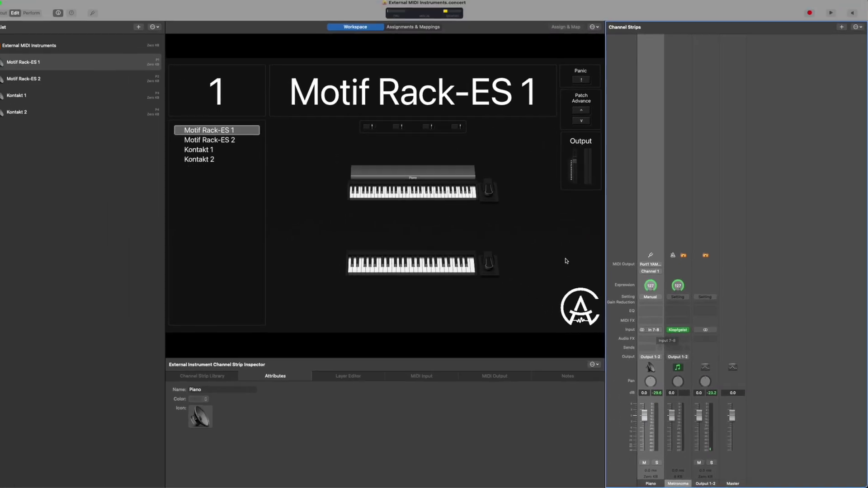
{"action": "key", "text": "super+Tab"}
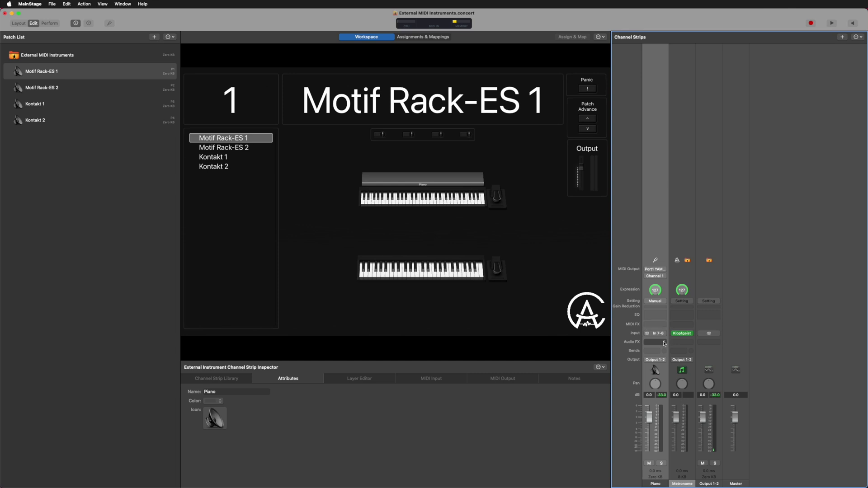
Step: Show the Piano strip's Audio FX plug-in menu with the Channel EQ choices
{"action": "left_click", "coordinate": [664, 343]}
Step: Insert a stereo Channel EQ on the Piano strip with its low-pass cutoff at roughly 480 Hz
{"action": "mouse_move", "coordinate": [683, 345]}
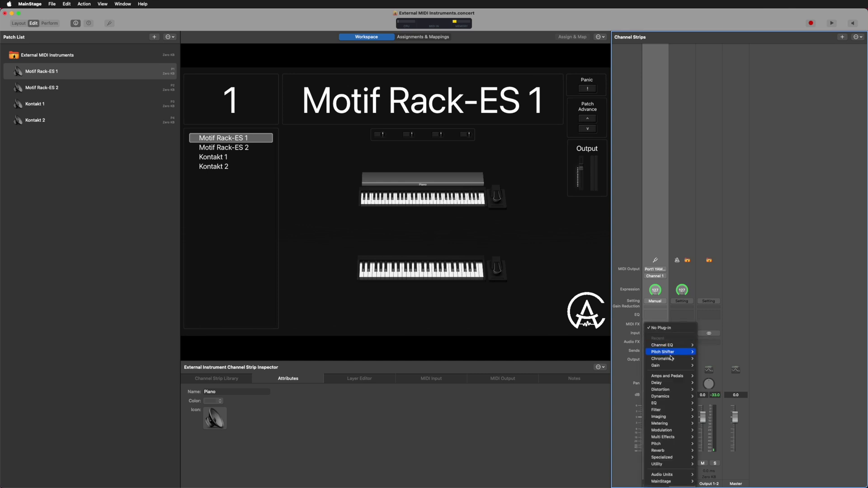
{"action": "left_click", "coordinate": [655, 314]}
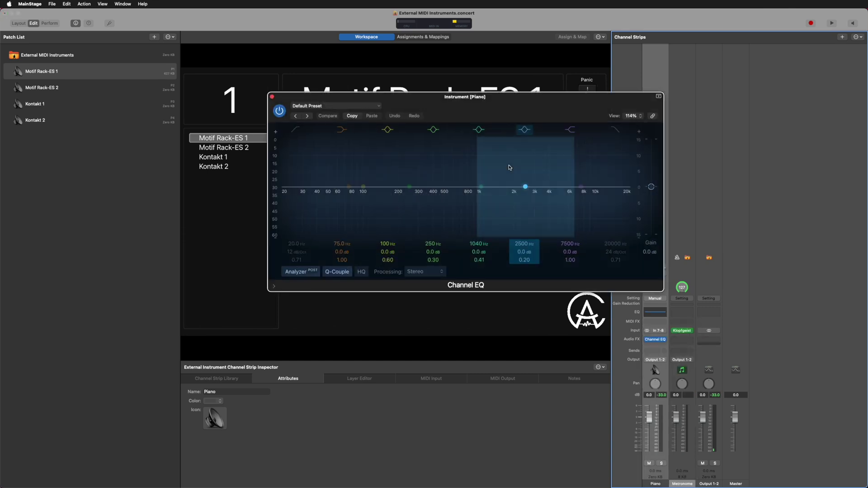
{"action": "left_click_drag", "start_coordinate": [631, 196], "coordinate": [497, 196]}
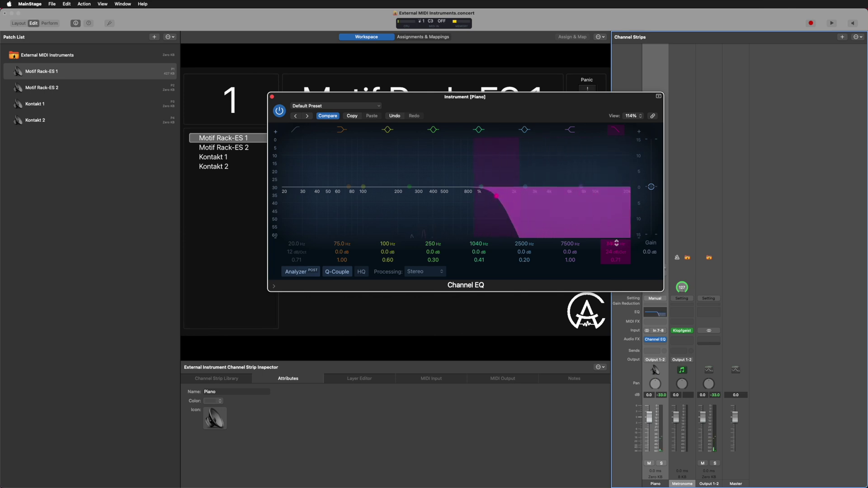
{"action": "scroll", "coordinate": [617, 243], "scroll_direction": "down", "scroll_amount": 6}
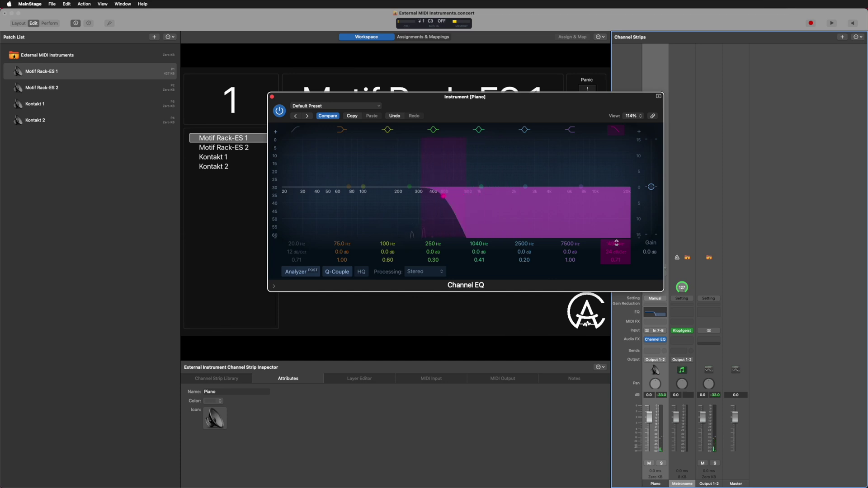
{"action": "left_click", "coordinate": [271, 97]}
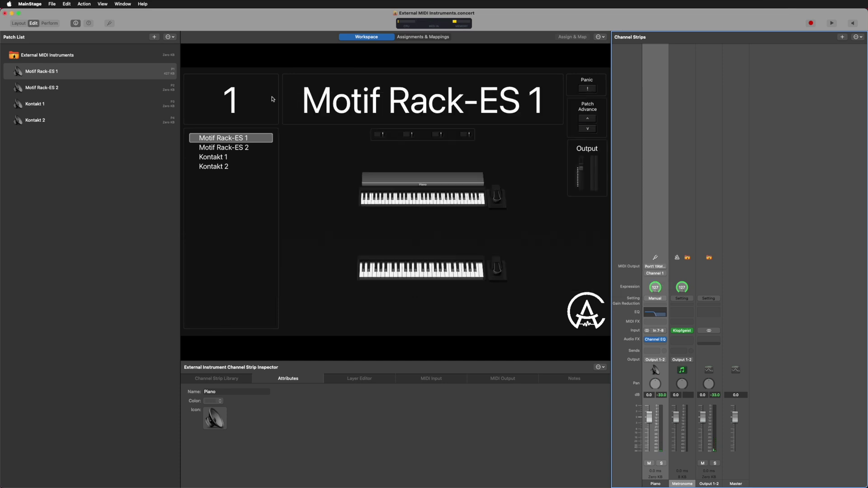
Step: Add a Chord Trigger to the Piano strip with a four-note chord learned on C3, then select Motif Rack-ES 2
{"action": "left_click", "coordinate": [653, 324]}
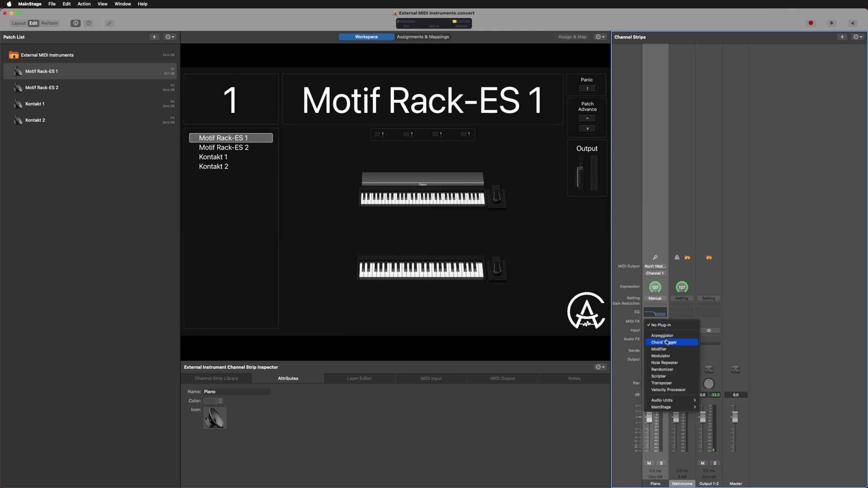
{"action": "left_click", "coordinate": [668, 344]}
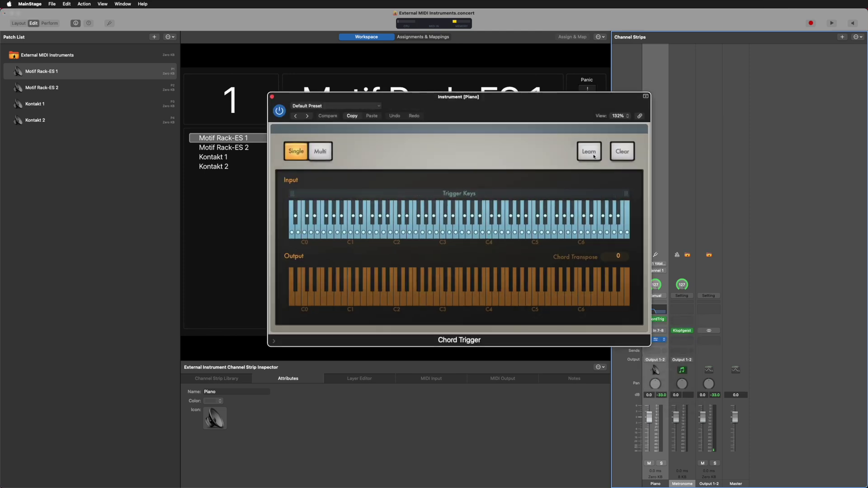
{"action": "left_click", "coordinate": [589, 151]}
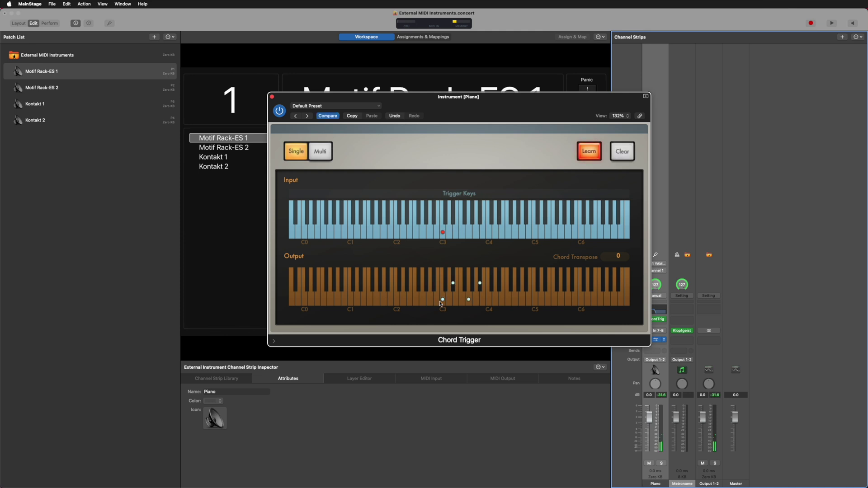
{"action": "left_click", "coordinate": [595, 152]}
{"action": "left_click", "coordinate": [272, 97]}
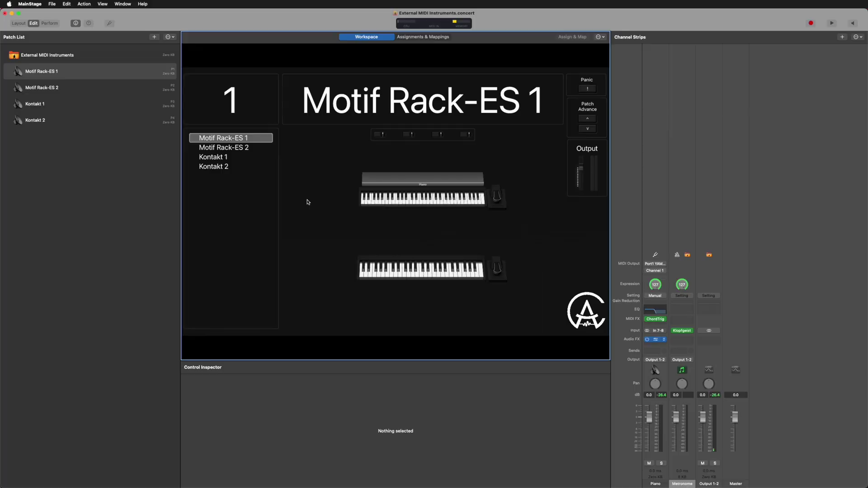
{"action": "left_click", "coordinate": [59, 88]}
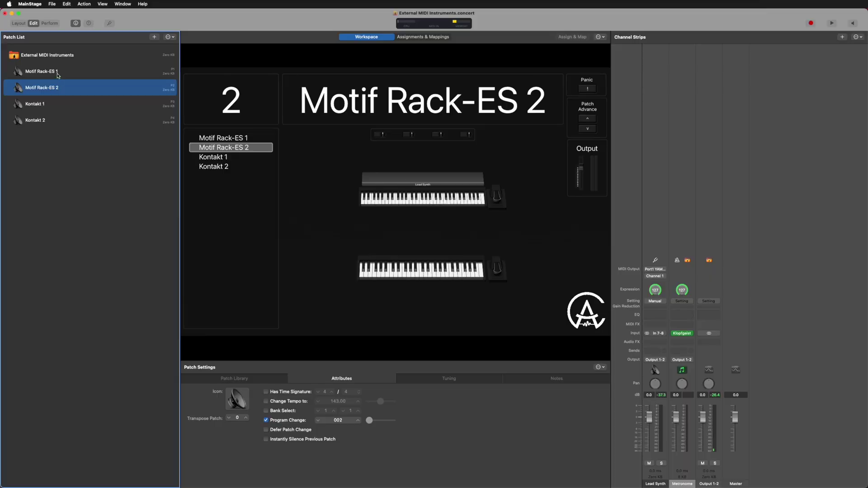
Step: Back in Motif Rack-ES 1, show the Piano strip's patch-change output: program 001, bank 63/000
{"action": "left_click", "coordinate": [58, 75]}
{"action": "left_click", "coordinate": [649, 221]}
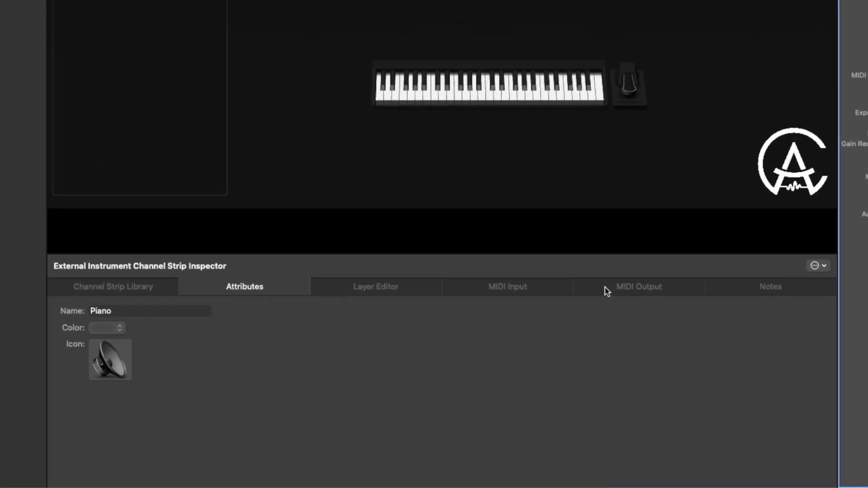
{"action": "left_click", "coordinate": [484, 379]}
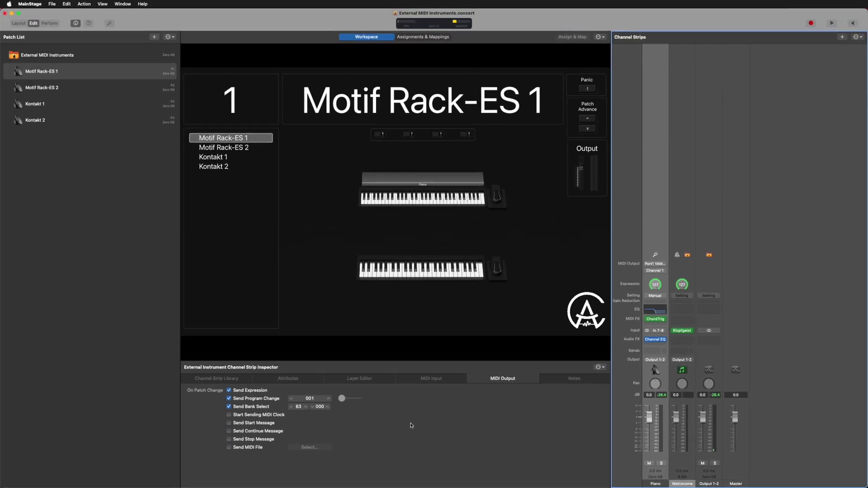
{"action": "key", "text": "super+comma"}
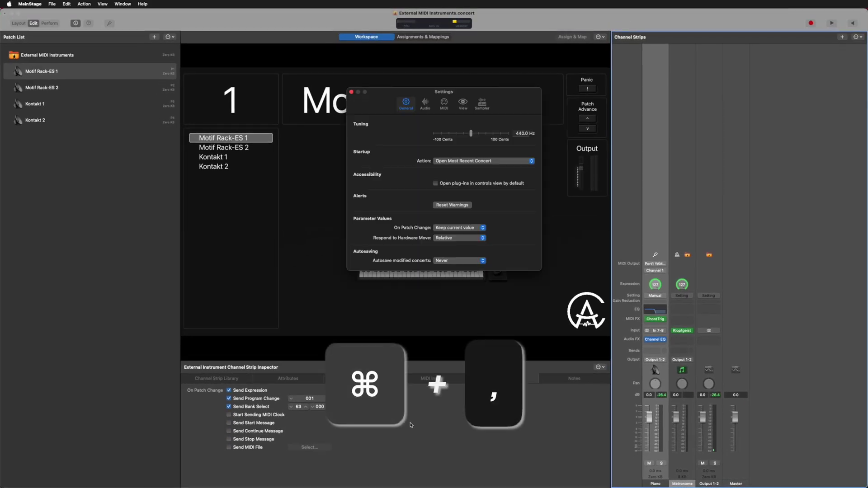
Step: Switch the MainStage Settings window to its MIDI section
{"action": "left_click", "coordinate": [443, 105]}
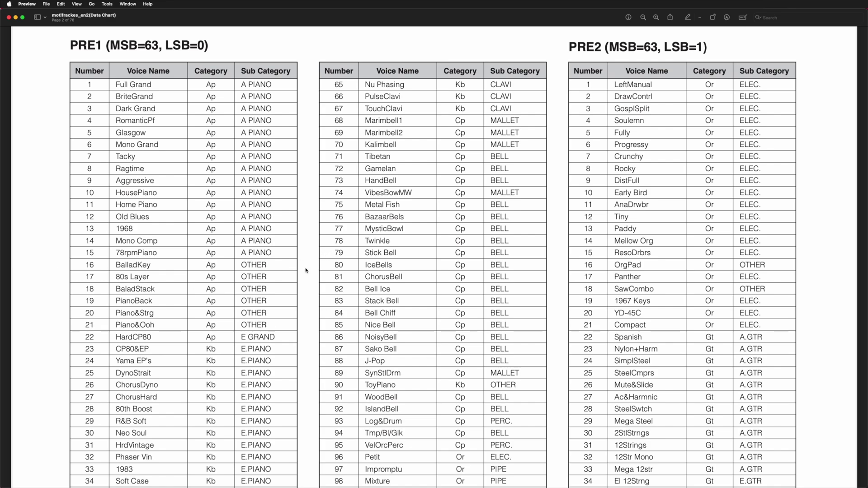
Step: In the Preview voice list, find the PRE1 table and highlight 'Full Grand'
{"action": "scroll", "coordinate": [306, 270], "scroll_direction": "down", "scroll_amount": 20}
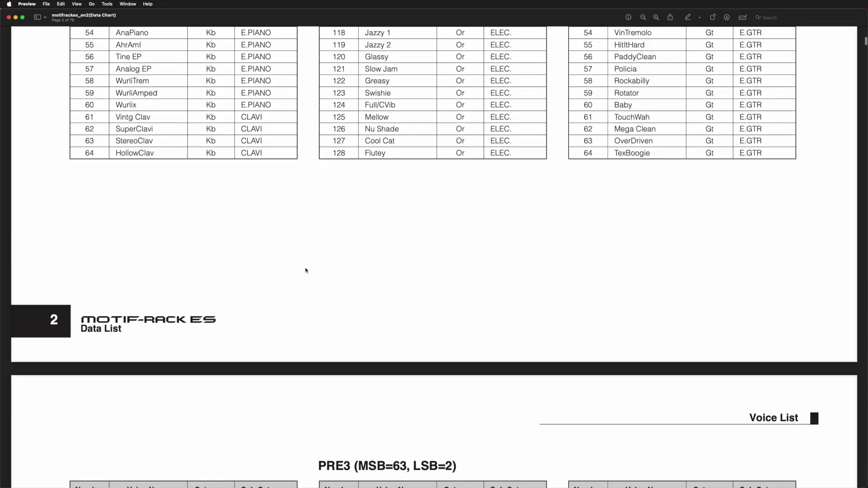
{"action": "scroll", "coordinate": [306, 271], "scroll_direction": "down", "scroll_amount": 20}
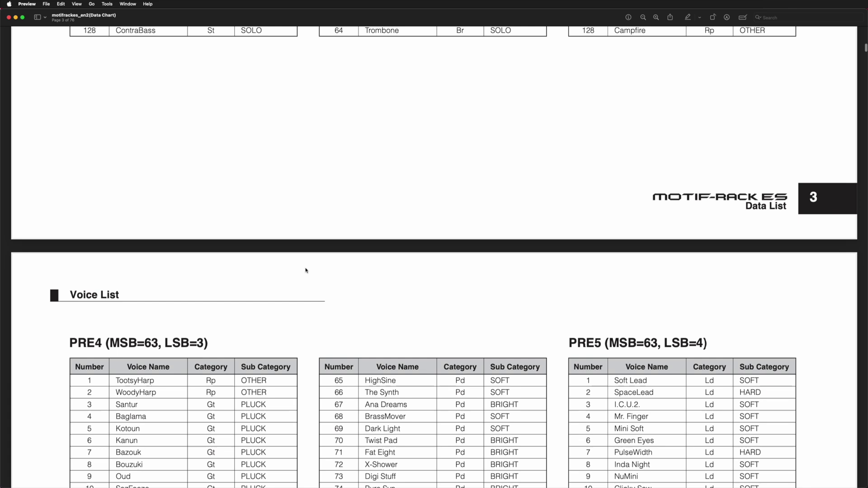
{"action": "scroll", "coordinate": [306, 270], "scroll_direction": "up", "scroll_amount": 20}
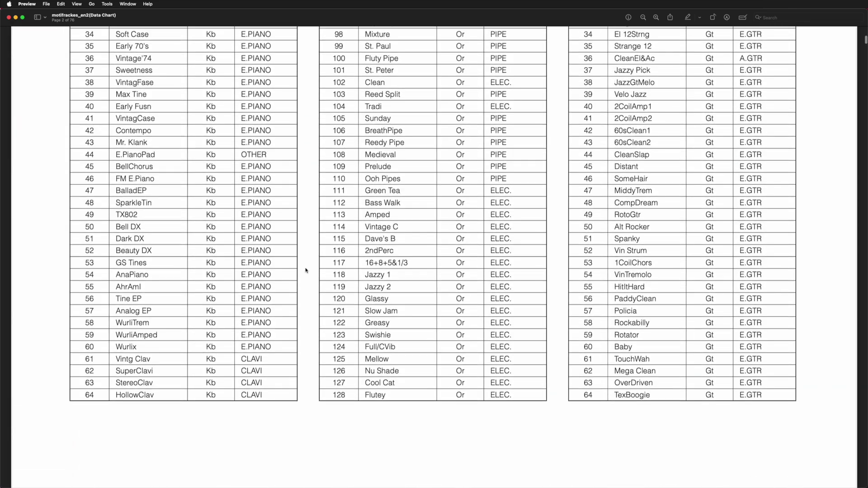
{"action": "scroll", "coordinate": [306, 271], "scroll_direction": "up", "scroll_amount": 8}
{"action": "scroll", "coordinate": [305, 271], "scroll_direction": "down", "scroll_amount": 2}
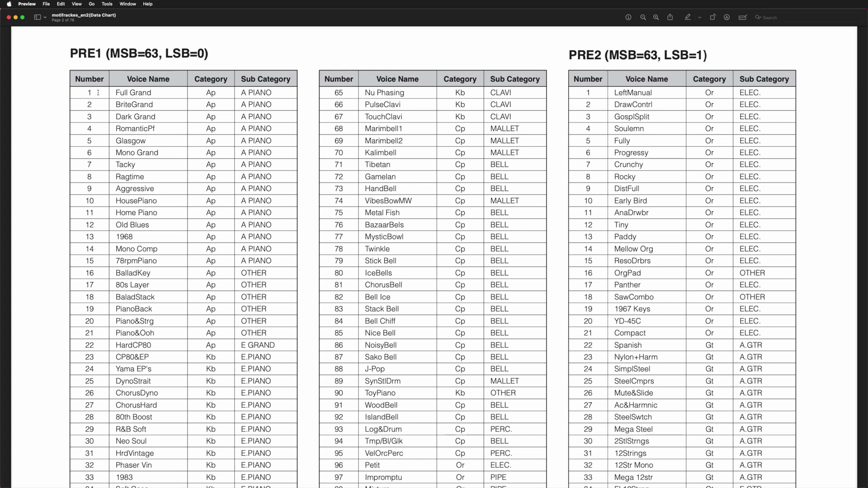
{"action": "left_click_drag", "start_coordinate": [113, 92], "coordinate": [149, 94]}
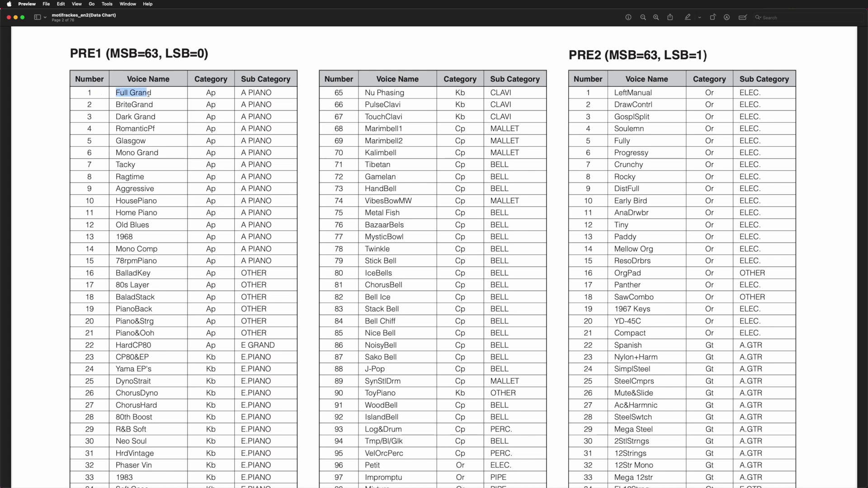
{"action": "left_click", "coordinate": [223, 60]}
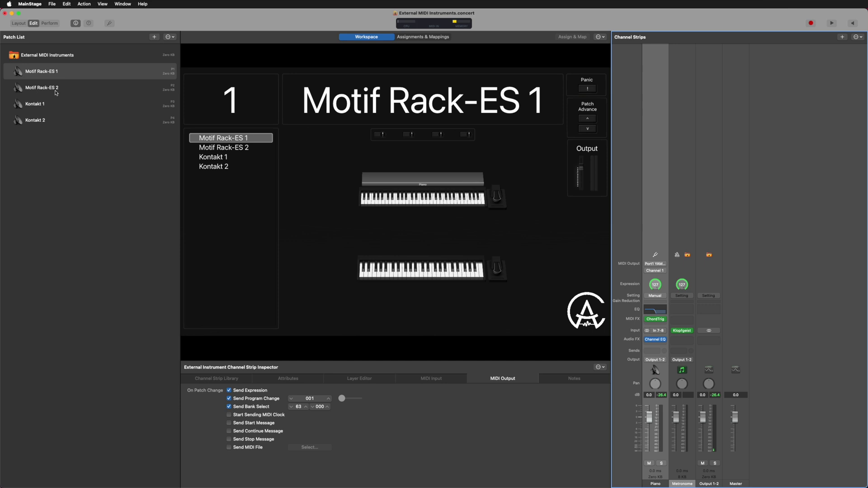
Step: Select Motif Rack-ES 2, look up the PRE5 (MSB 63, LSB 4) table in Preview, then return to MainStage
{"action": "left_click", "coordinate": [57, 91]}
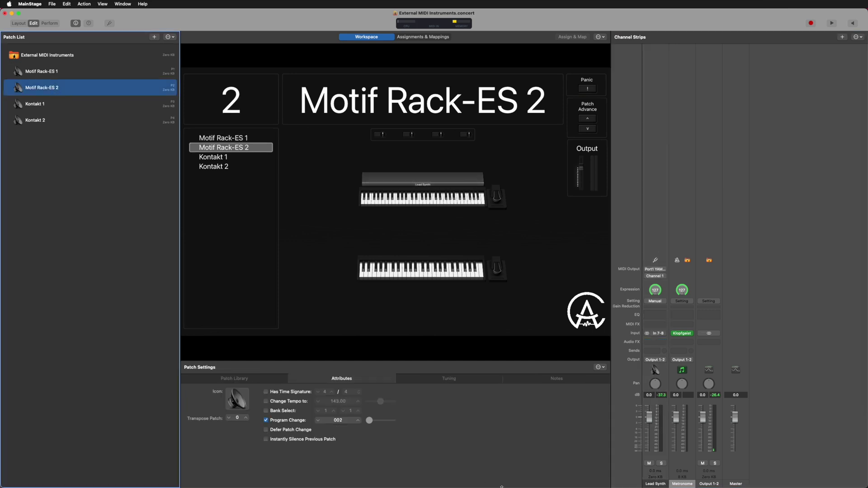
{"action": "key", "text": "super+Tab"}
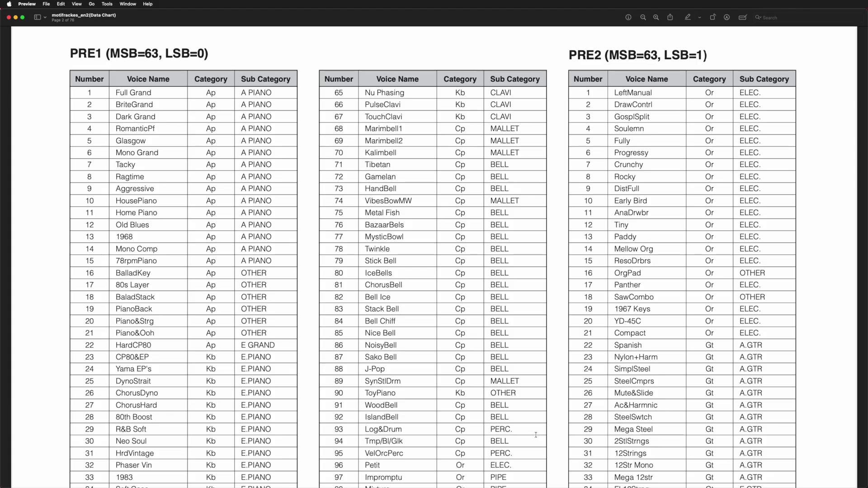
{"action": "scroll", "coordinate": [613, 293], "scroll_direction": "down", "scroll_amount": 20}
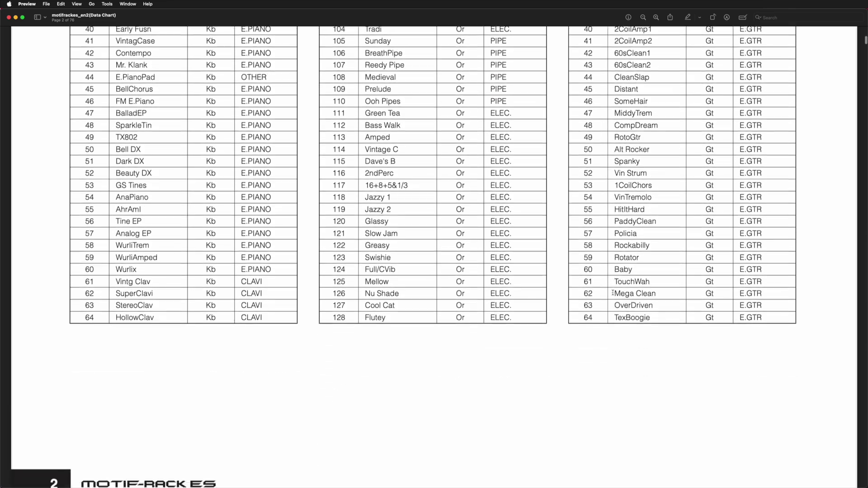
{"action": "scroll", "coordinate": [612, 293], "scroll_direction": "down", "scroll_amount": 10}
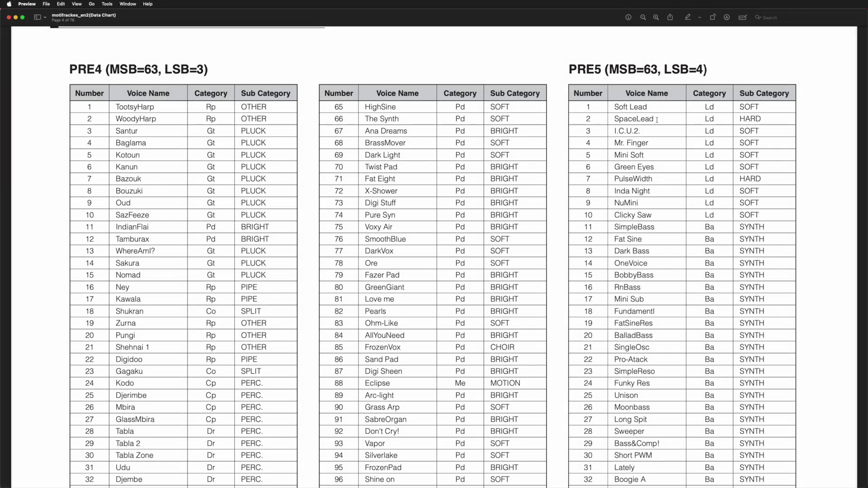
{"action": "key", "text": "super+Tab"}
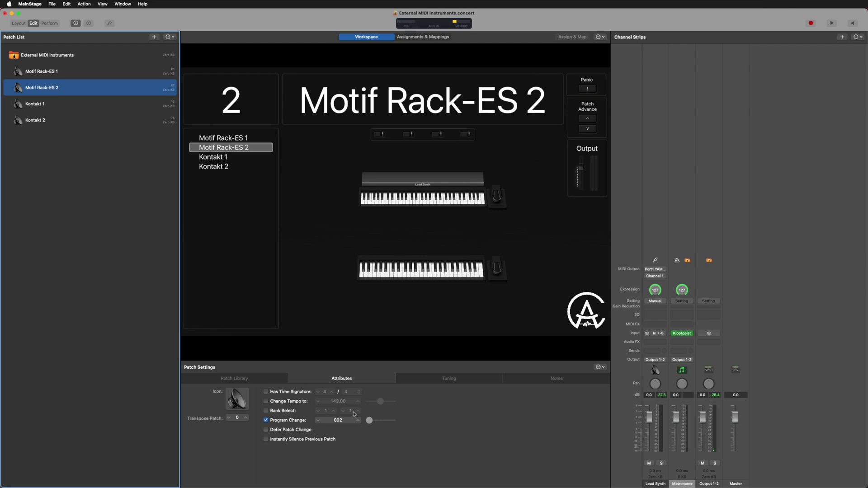
{"action": "left_click", "coordinate": [661, 217]}
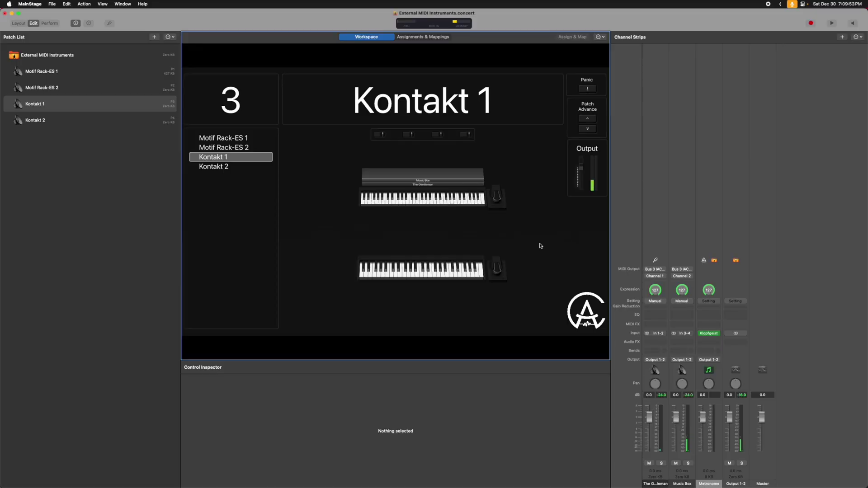
Step: Set MainStage's audio input device to Loopback Audio in Settings
{"action": "key", "text": "super+comma"}
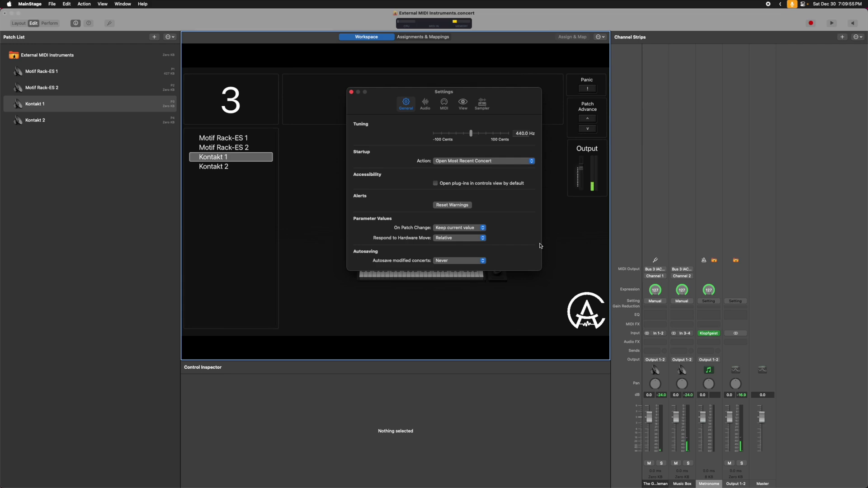
{"action": "left_click", "coordinate": [425, 104]}
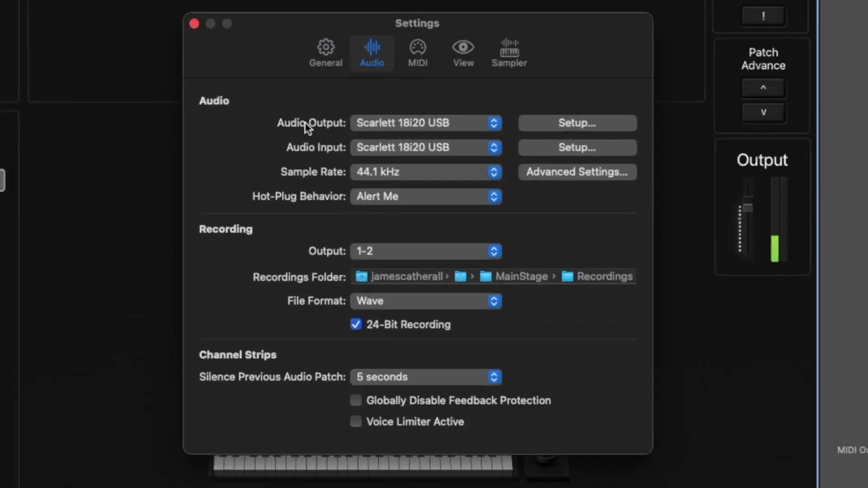
{"action": "left_click", "coordinate": [376, 144]}
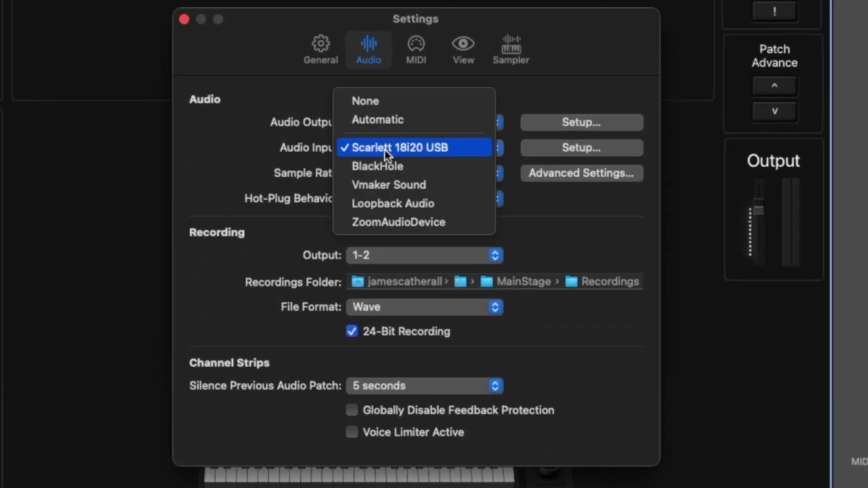
{"action": "left_click", "coordinate": [405, 202]}
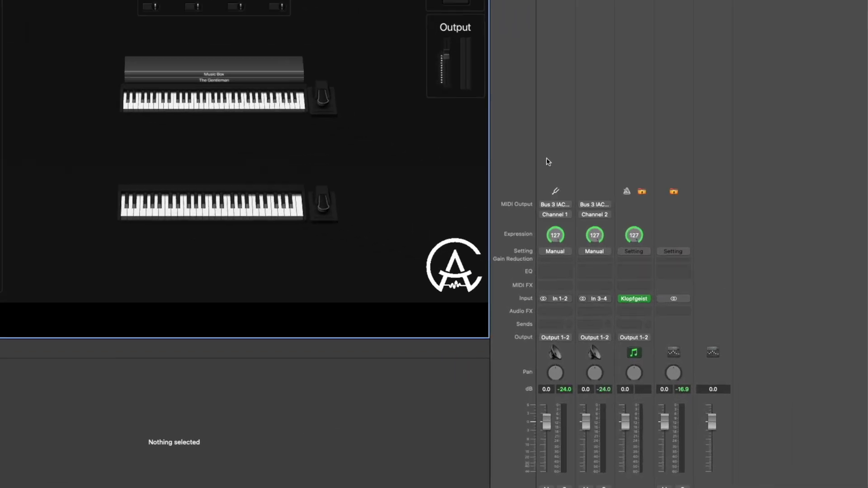
{"action": "left_click", "coordinate": [647, 245]}
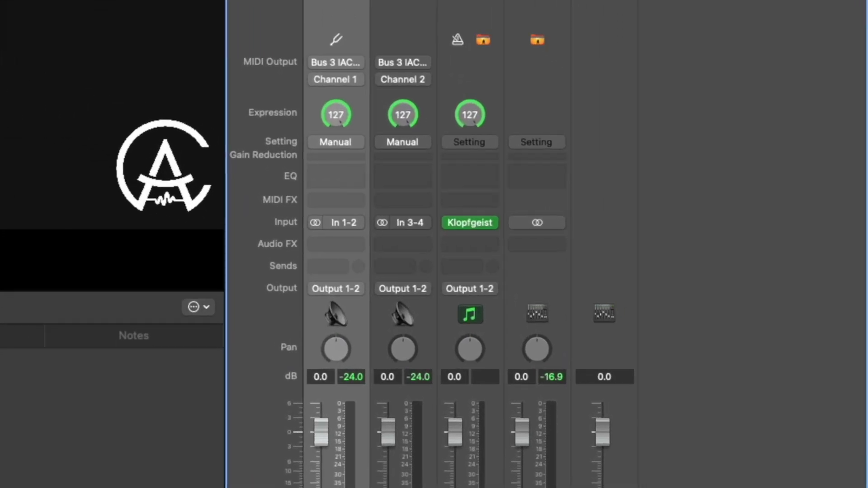
{"action": "left_click", "coordinate": [345, 62]}
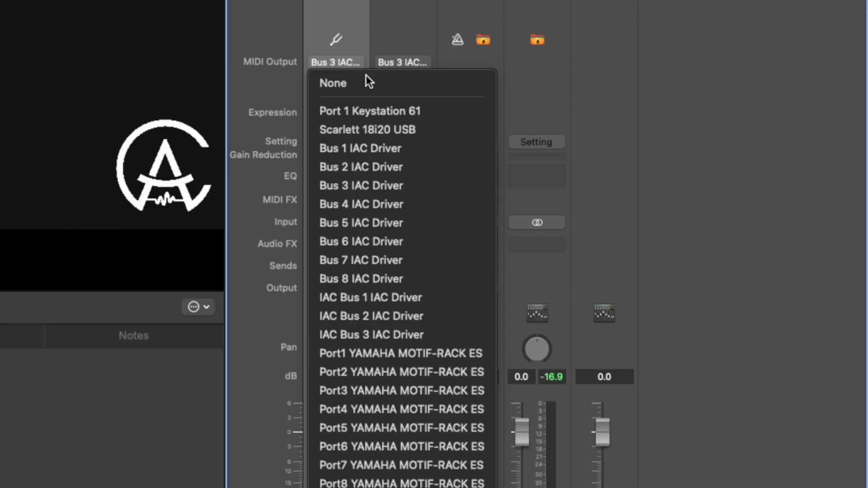
{"action": "left_click", "coordinate": [411, 187]}
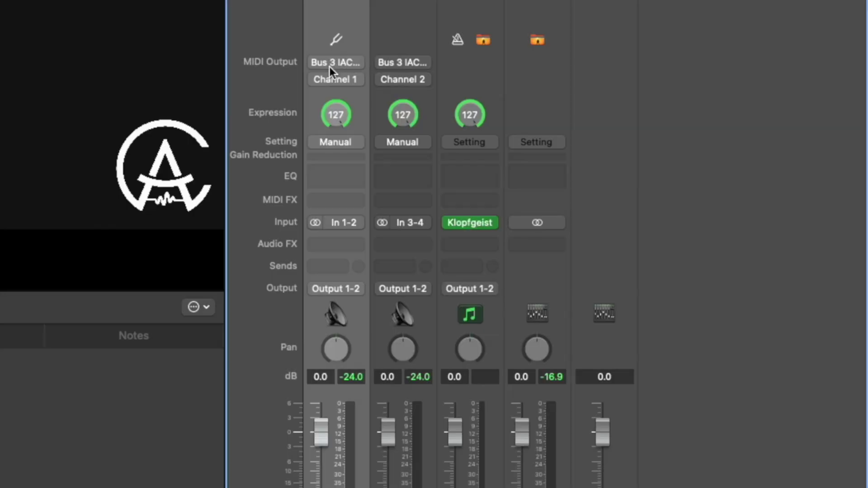
{"action": "left_click", "coordinate": [345, 85]}
{"action": "left_click", "coordinate": [315, 2]}
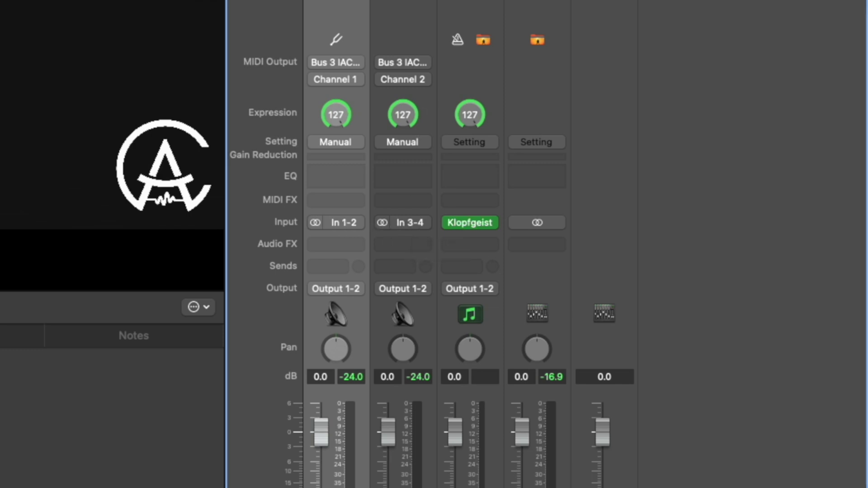
{"action": "left_click", "coordinate": [339, 223]}
{"action": "left_click", "coordinate": [405, 222]}
Step: Move to the next patch and select its strip's In 5-6 audio input
{"action": "key", "text": "super+BackSpace"}
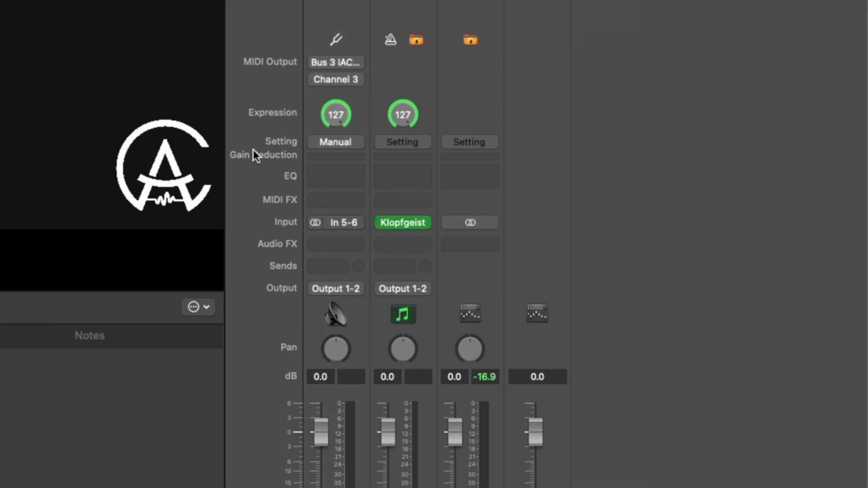
{"action": "left_click", "coordinate": [338, 223]}
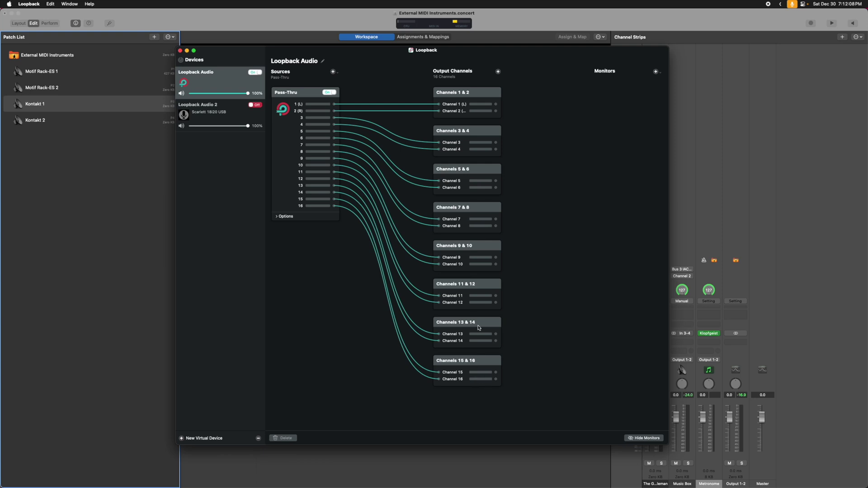
Step: Return to MainStage and select the Music Box channel strip
{"action": "left_click", "coordinate": [720, 194]}
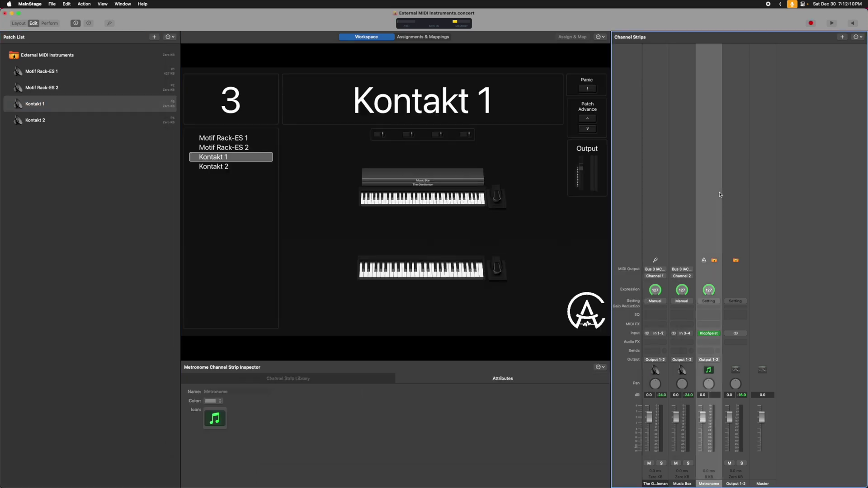
{"action": "left_click", "coordinate": [694, 210]}
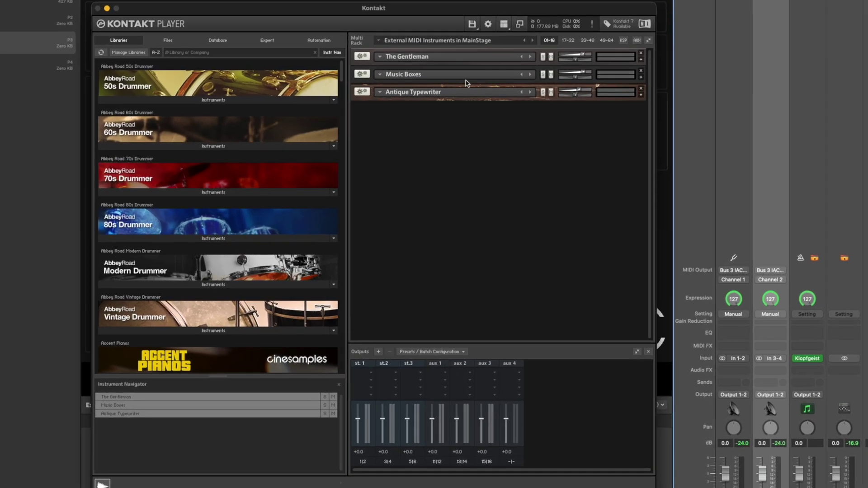
Step: Expand The Gentleman and keep Kontakt's audio device set to Loopback Audio
{"action": "left_click", "coordinate": [641, 59]}
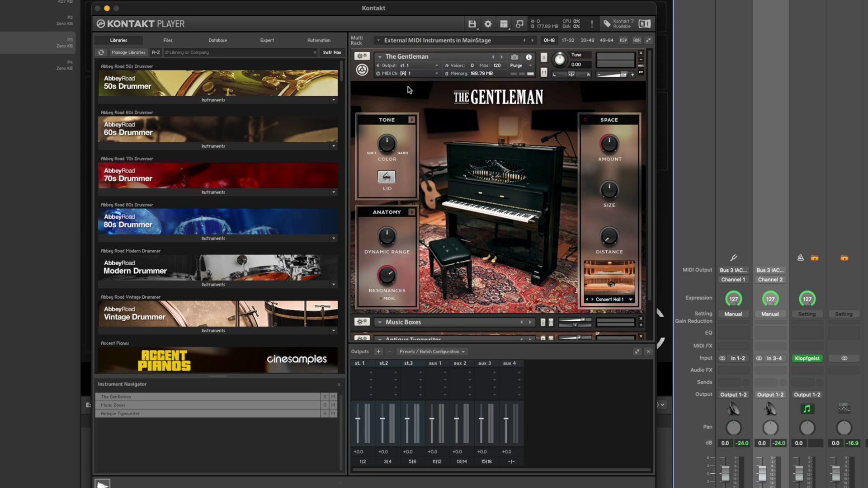
{"action": "left_click", "coordinate": [488, 24]}
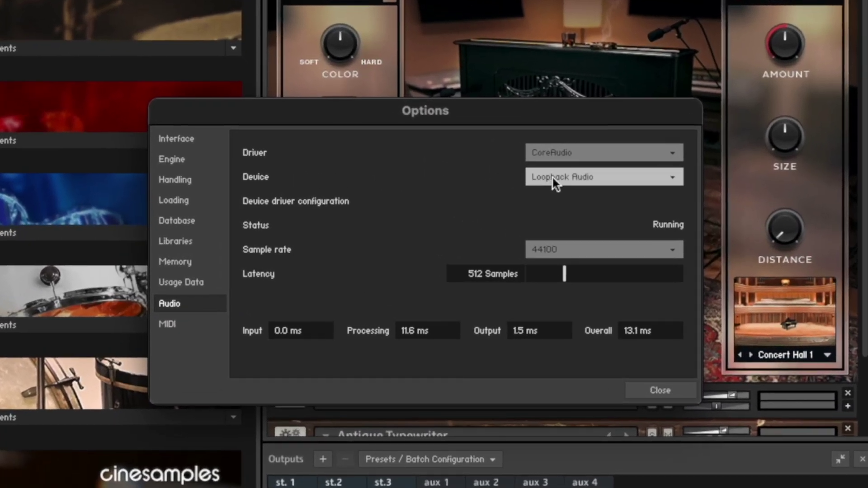
{"action": "left_click", "coordinate": [607, 177]}
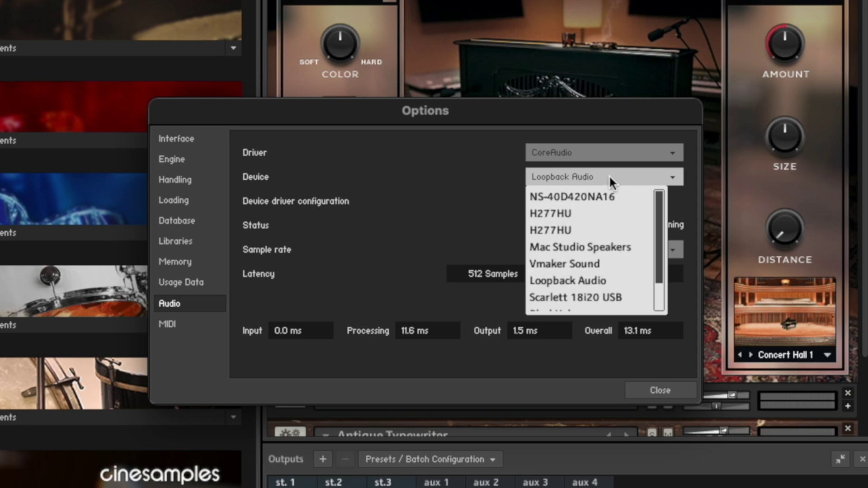
{"action": "scroll", "coordinate": [620, 251], "scroll_direction": "down", "scroll_amount": 2}
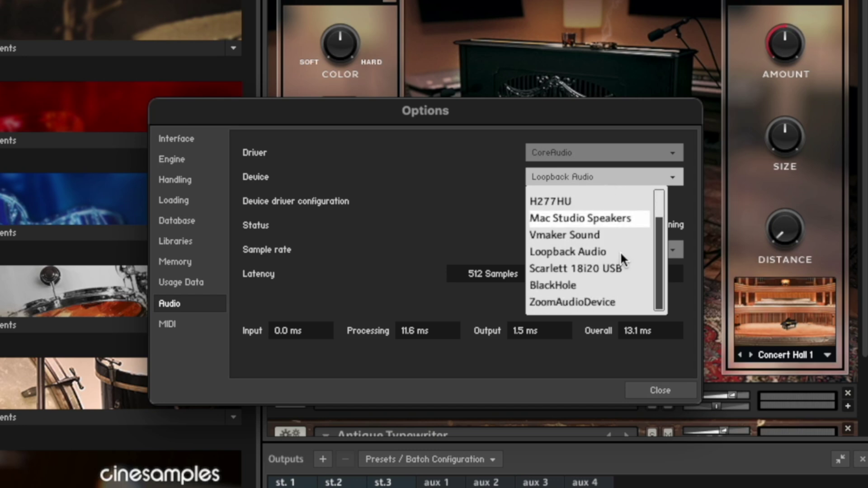
{"action": "left_click", "coordinate": [417, 151]}
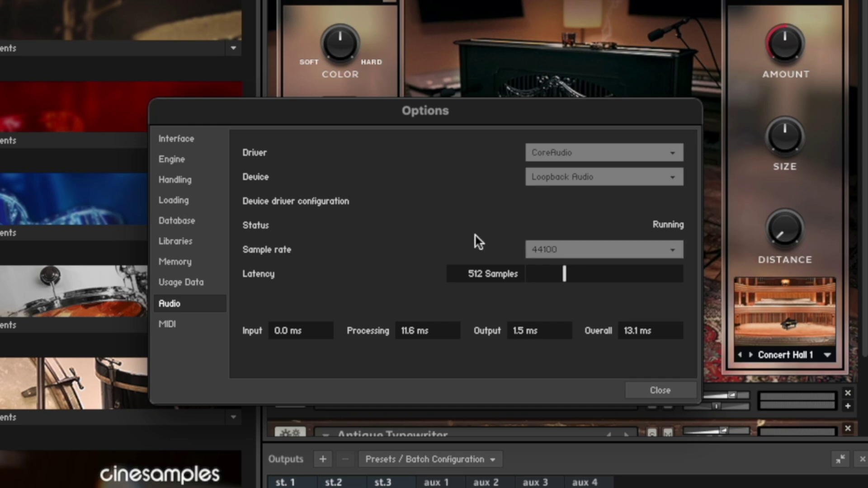
Step: Confirm IAC Driver (Bus 3) is Kontakt's MIDI input Port A, then close Options
{"action": "left_click", "coordinate": [183, 324]}
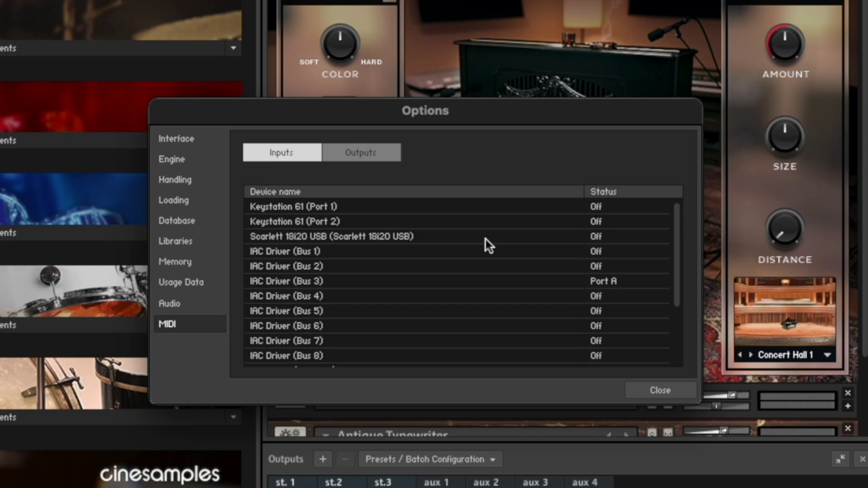
{"action": "scroll", "coordinate": [486, 240], "scroll_direction": "down", "scroll_amount": 3}
{"action": "scroll", "coordinate": [486, 240], "scroll_direction": "up", "scroll_amount": 3}
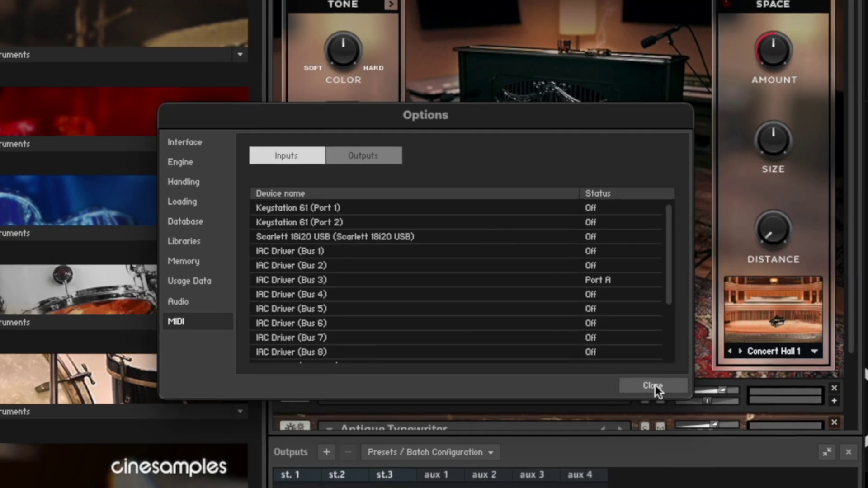
{"action": "left_click", "coordinate": [657, 389]}
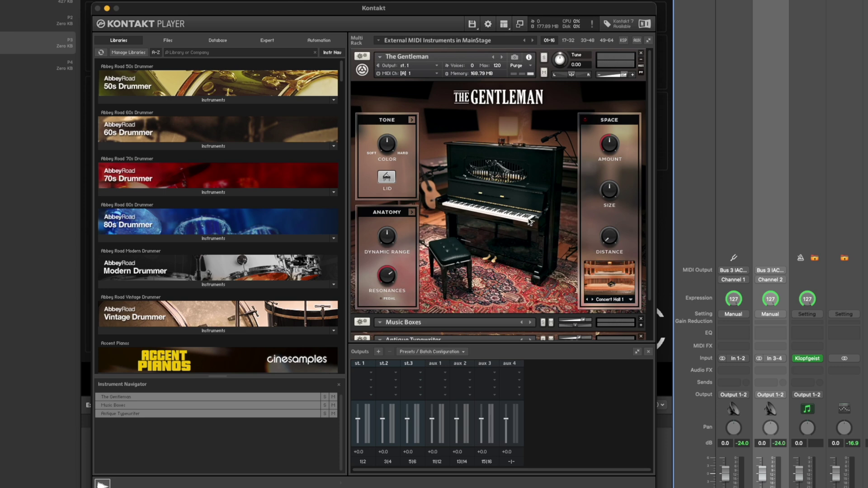
Step: Keep The Gentleman on output st.1 and set its MIDI input to Port A channel 1
{"action": "scroll", "coordinate": [521, 183], "scroll_direction": "down", "scroll_amount": 2}
{"action": "scroll", "coordinate": [521, 183], "scroll_direction": "up", "scroll_amount": 2}
{"action": "left_click", "coordinate": [420, 68]}
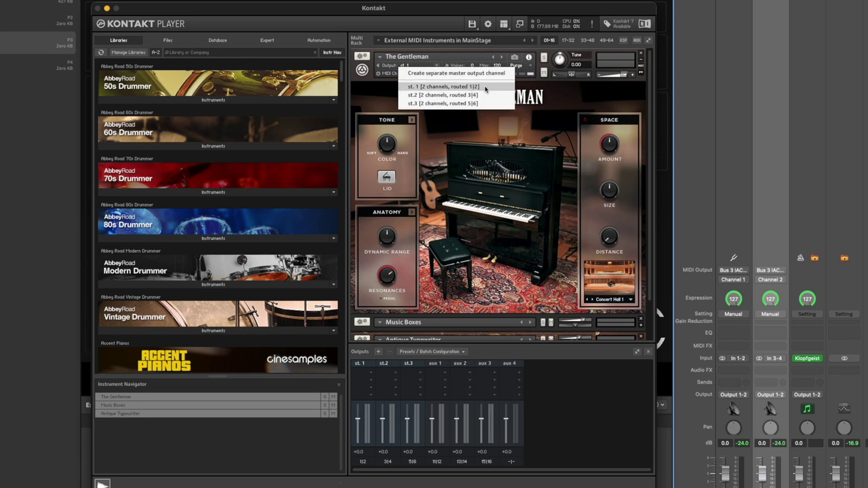
{"action": "left_click", "coordinate": [540, 168]}
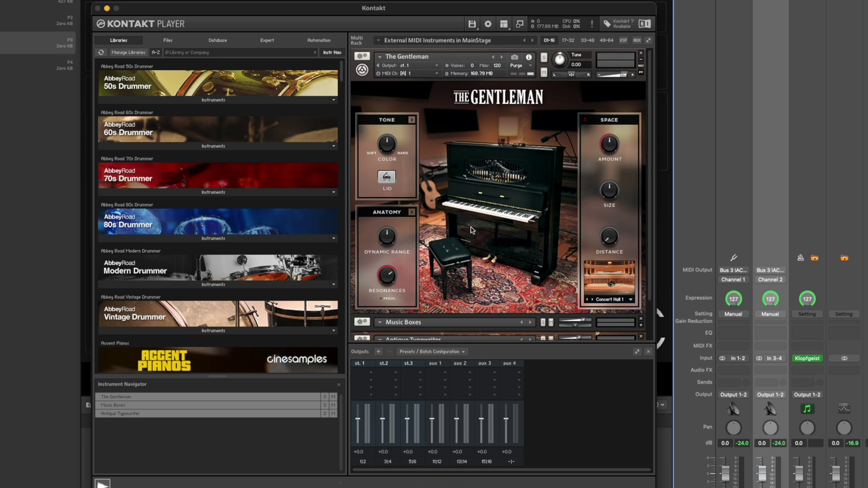
{"action": "left_click", "coordinate": [505, 26]}
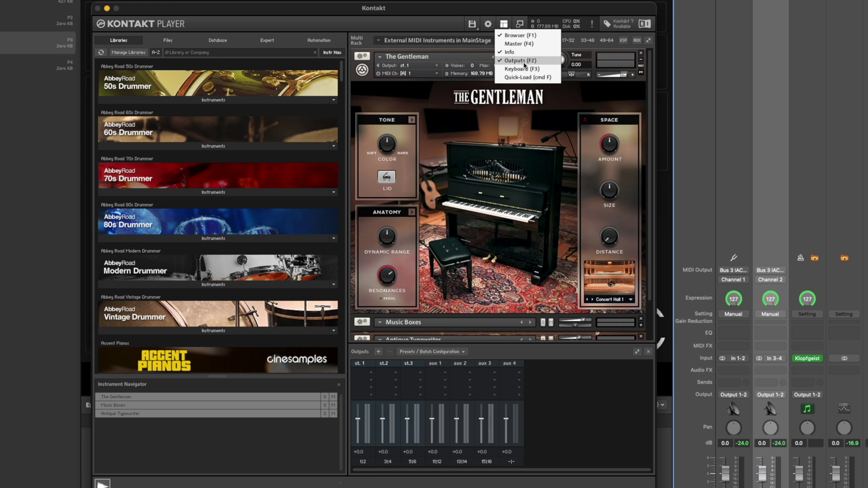
{"action": "left_click", "coordinate": [577, 433]}
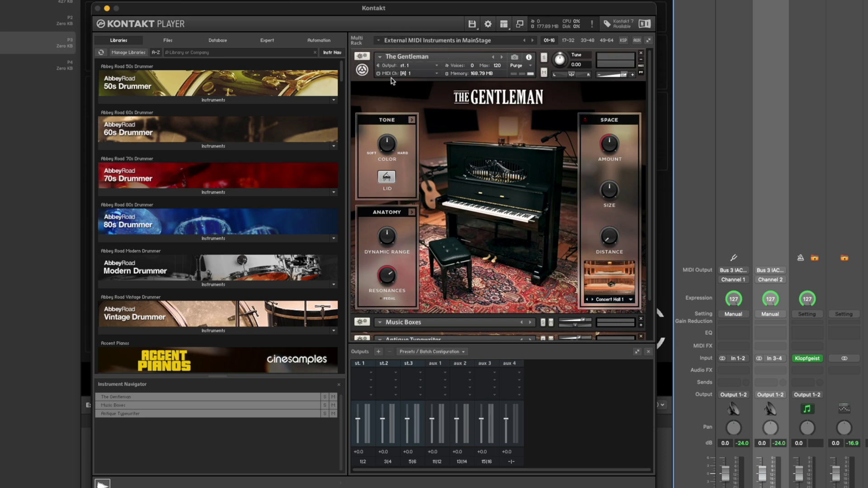
{"action": "left_click", "coordinate": [423, 75]}
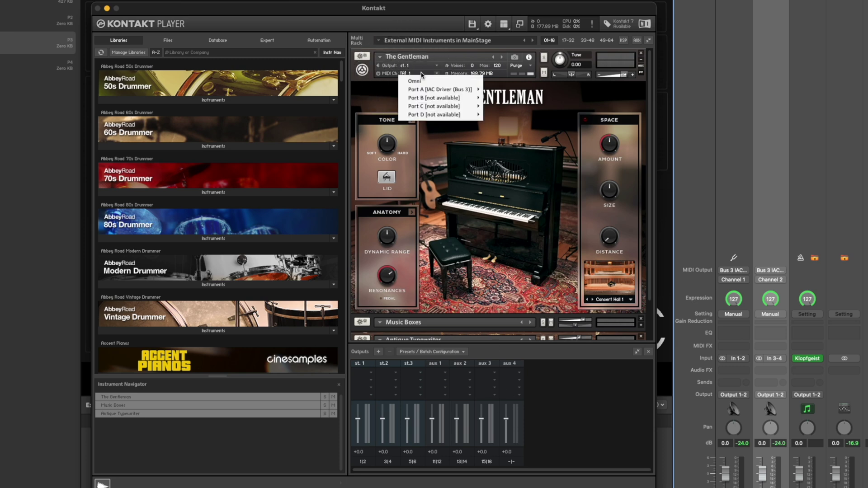
{"action": "mouse_move", "coordinate": [445, 90]}
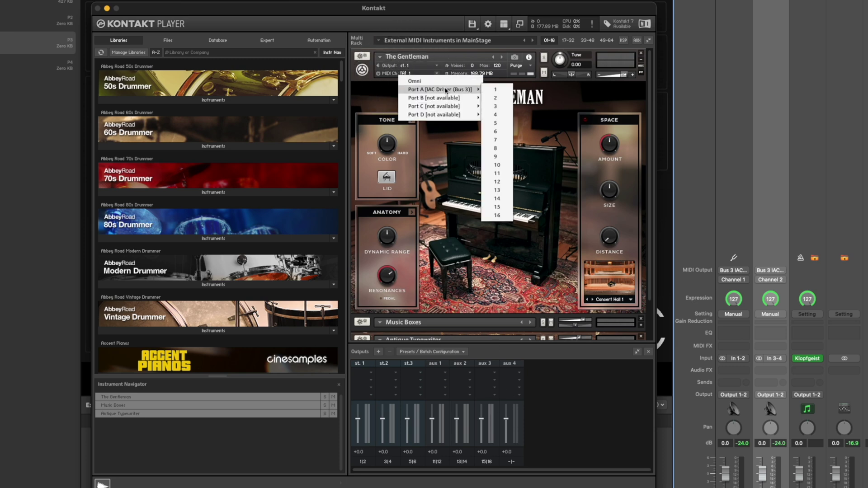
{"action": "left_click", "coordinate": [494, 89]}
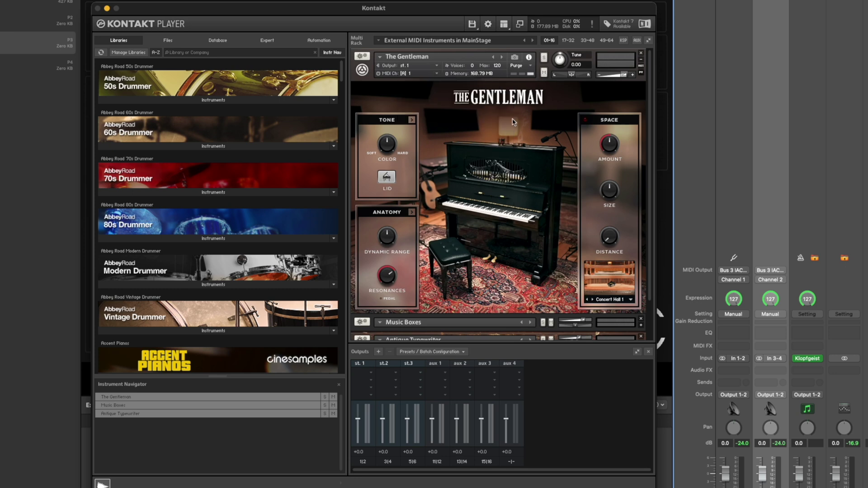
{"action": "left_click", "coordinate": [641, 59]}
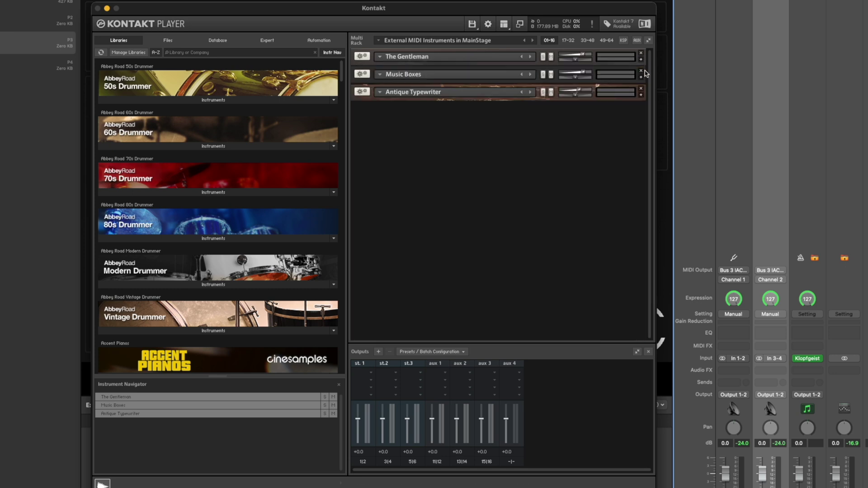
Step: Route Music Boxes to output st.2 and MIDI input Port A channel 2
{"action": "left_click", "coordinate": [641, 77]}
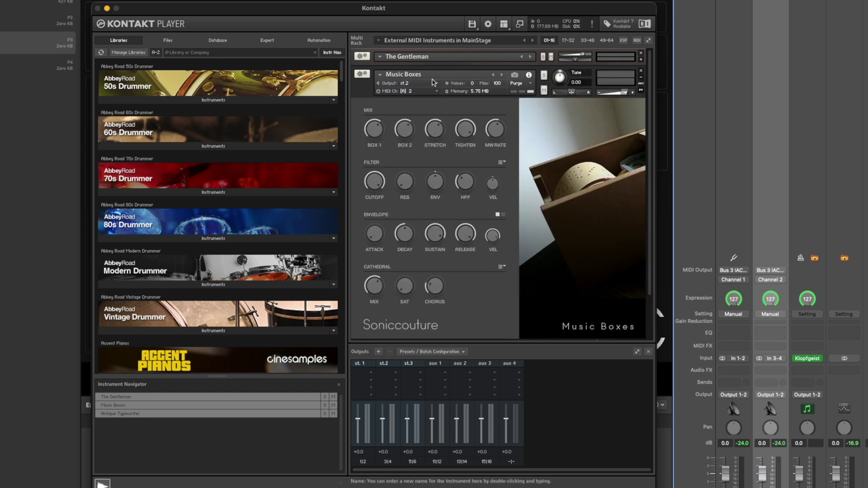
{"action": "left_click", "coordinate": [419, 84]}
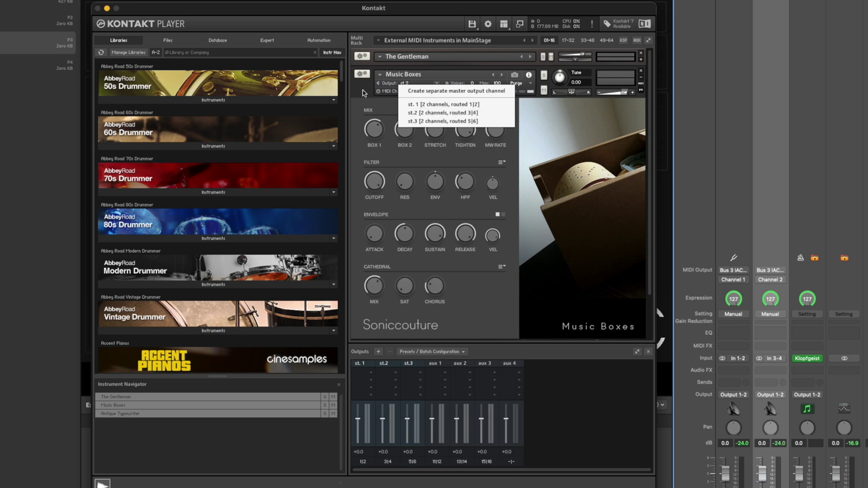
{"action": "left_click", "coordinate": [476, 112]}
{"action": "left_click", "coordinate": [425, 91]}
{"action": "mouse_move", "coordinate": [460, 107]}
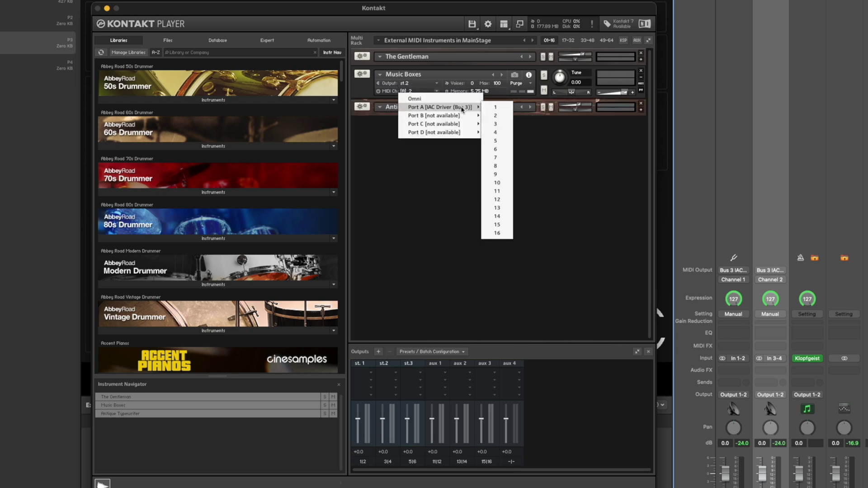
{"action": "left_click", "coordinate": [506, 115]}
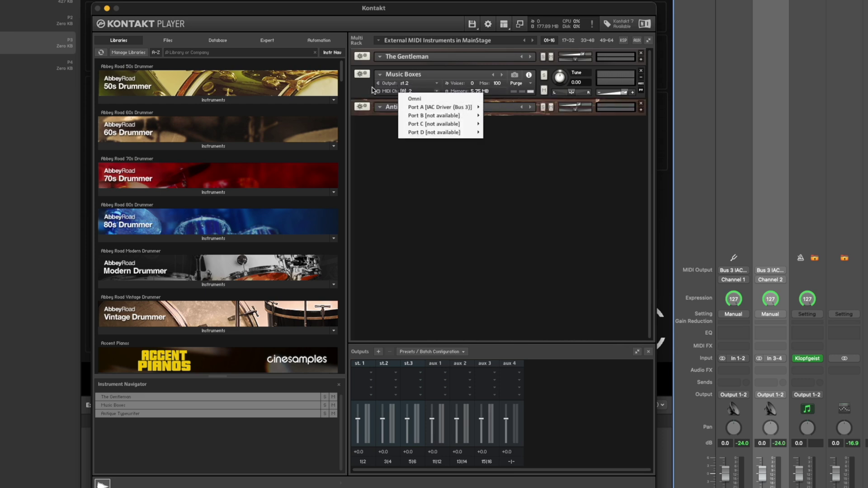
{"action": "left_click", "coordinate": [642, 80]}
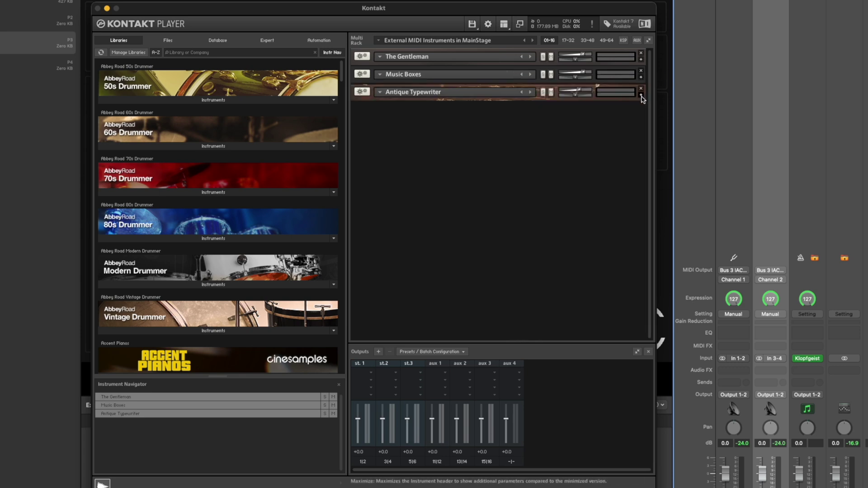
{"action": "left_click", "coordinate": [641, 95]}
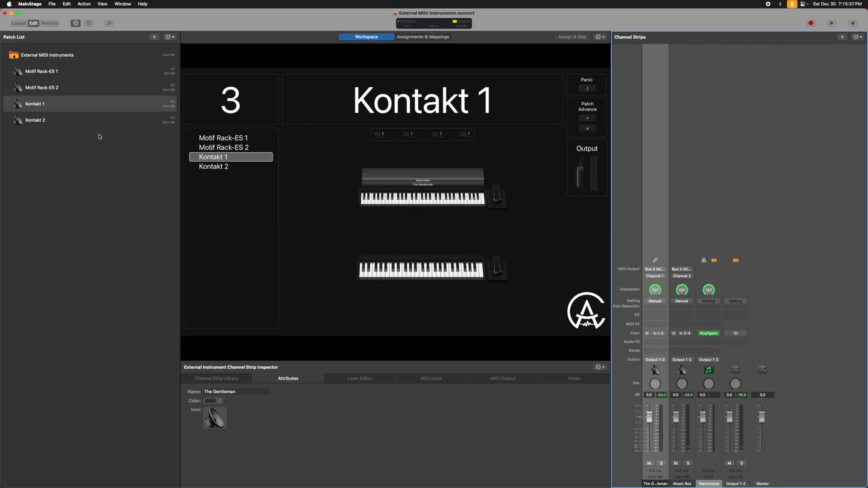
Step: Select the Kontakt 2 patch in MainStage's Patch List
{"action": "left_click", "coordinate": [55, 123]}
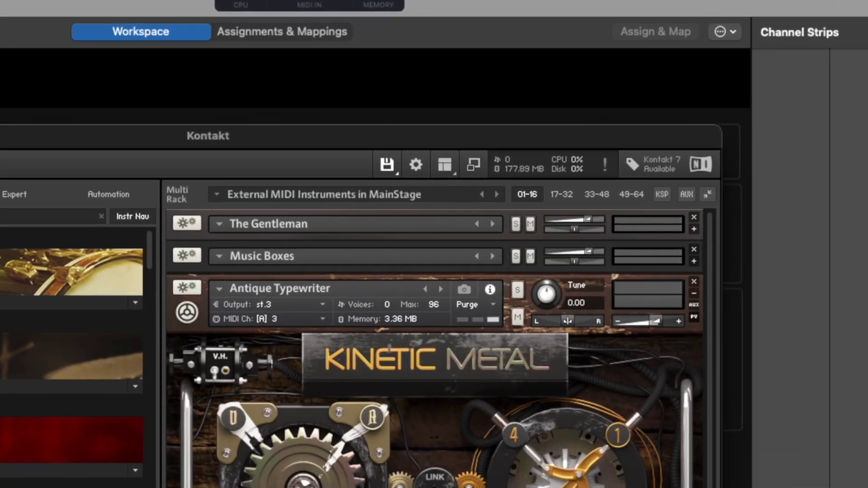
Step: Open Kontakt's save menu for the 'External MIDI Instruments in MainStage' multi
{"action": "left_click", "coordinate": [386, 164]}
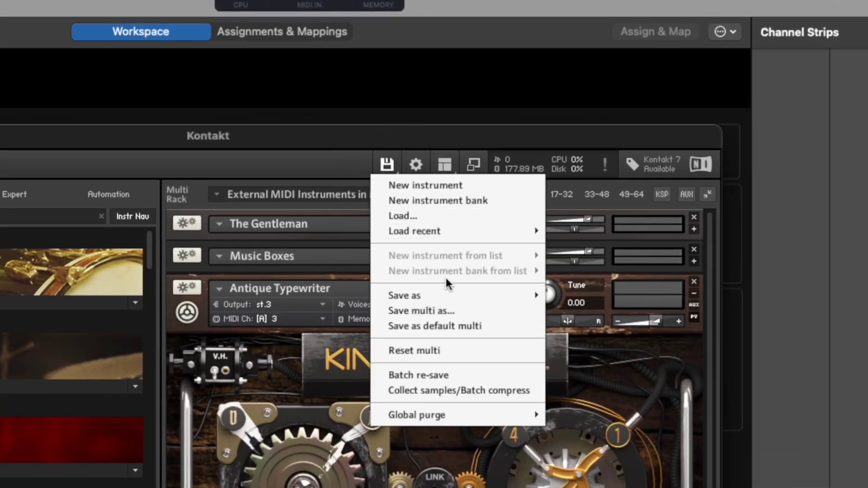